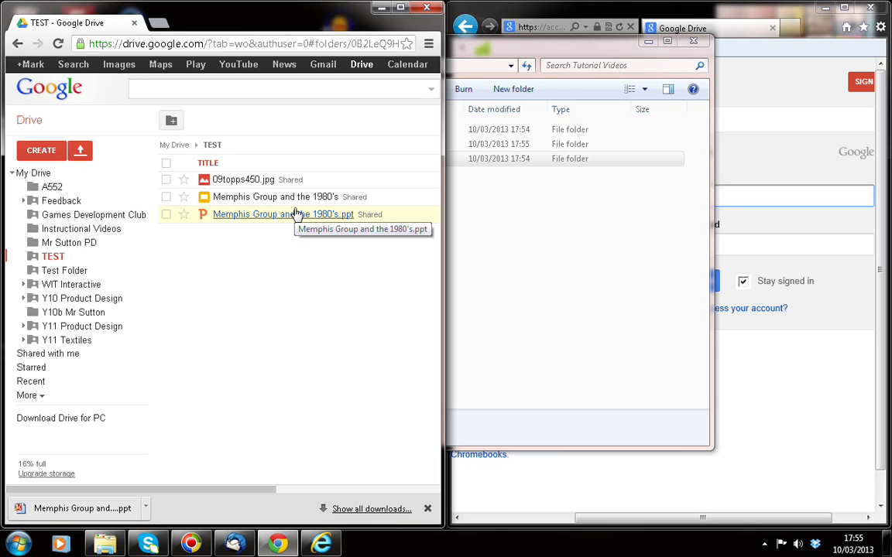
# Step: Bring the browser window with the Google sign-in page in front of the file explorer
pyautogui.click(668, 15)
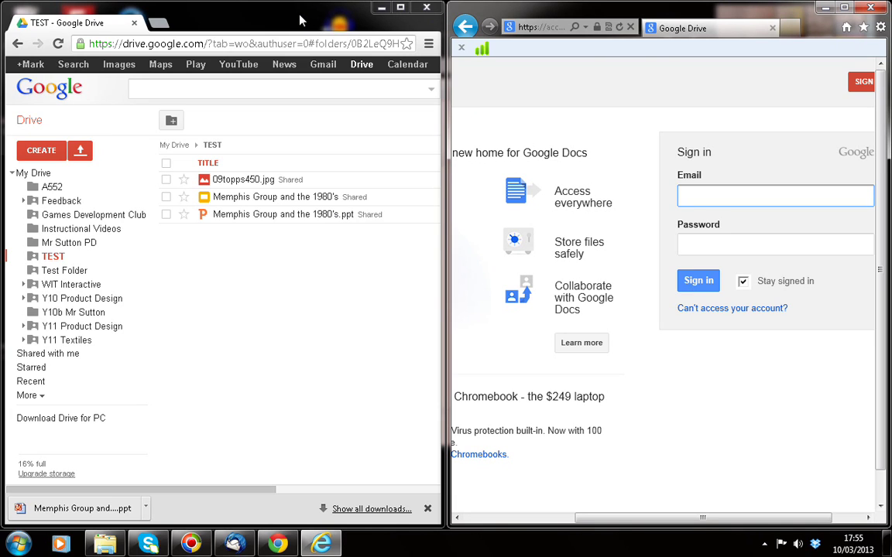
pyautogui.rightClick(53, 264)
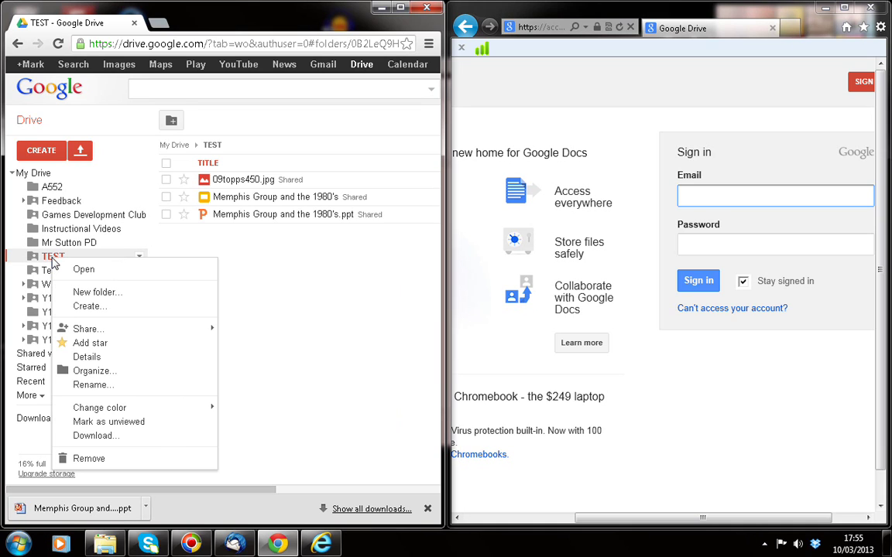
pyautogui.moveTo(104, 333)
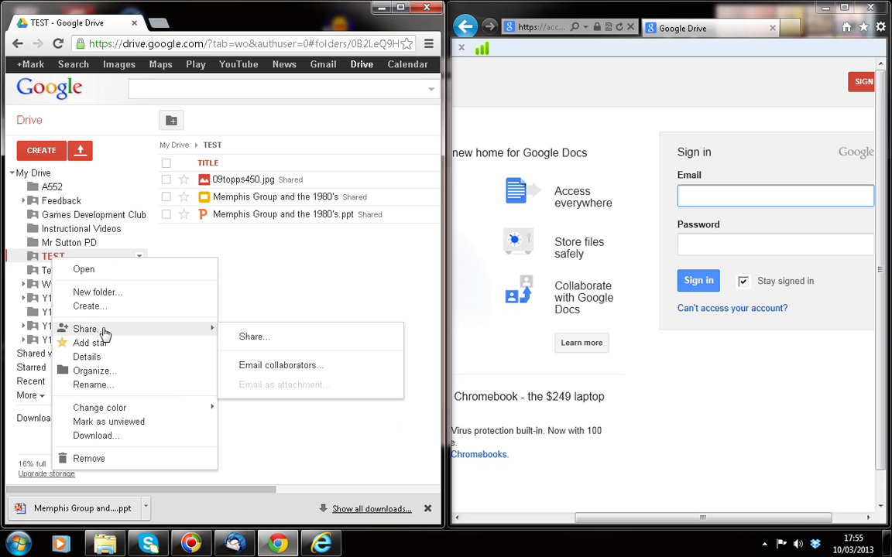
pyautogui.click(250, 339)
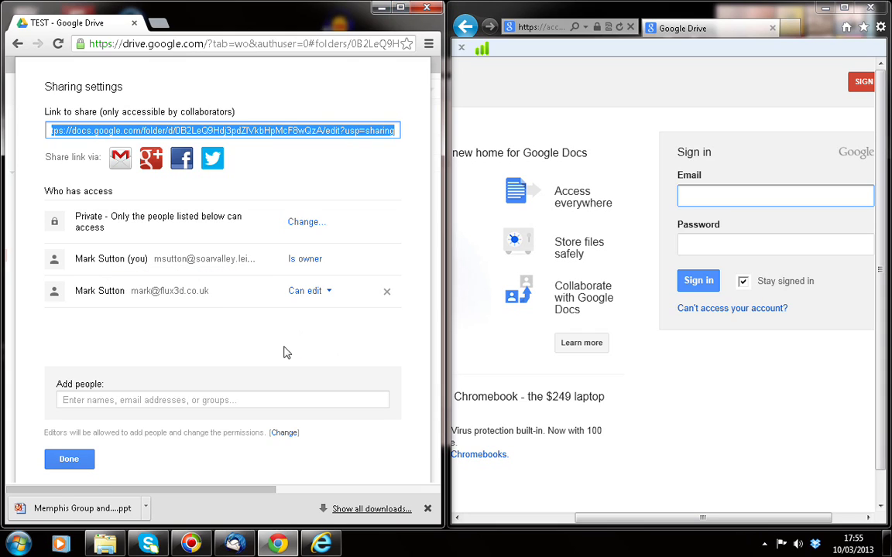
pyautogui.click(72, 459)
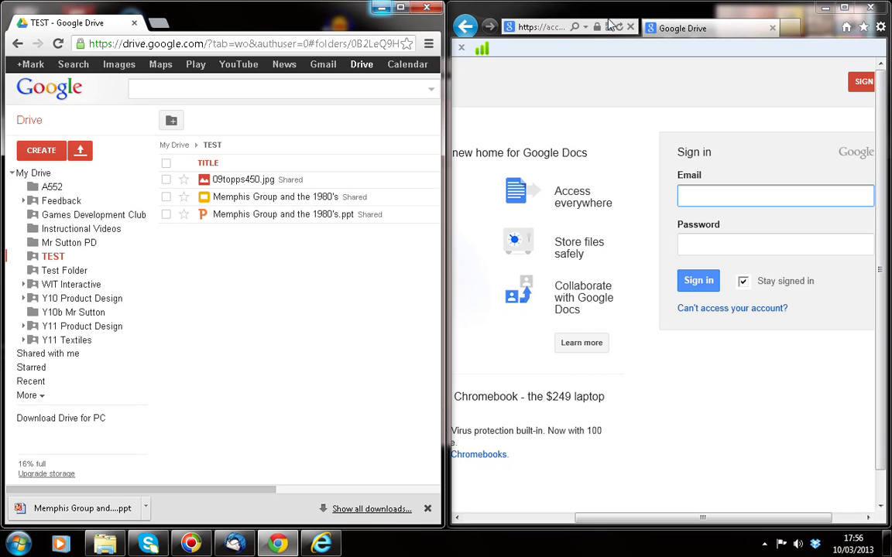
# Step: Sign the Internet Explorer window into the collaborator's Google account with their e-mail and password
pyautogui.click(711, 17)
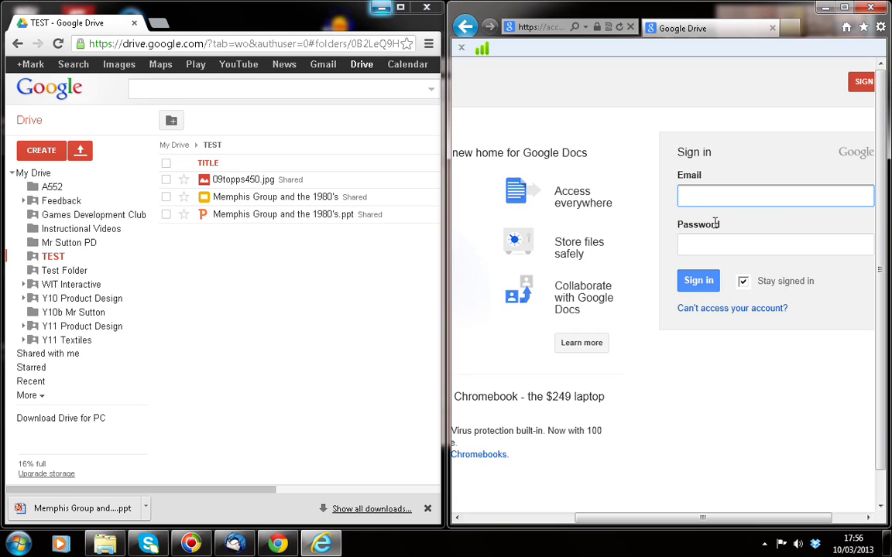
pyautogui.press('Tab')
pyautogui.write('•••••••')
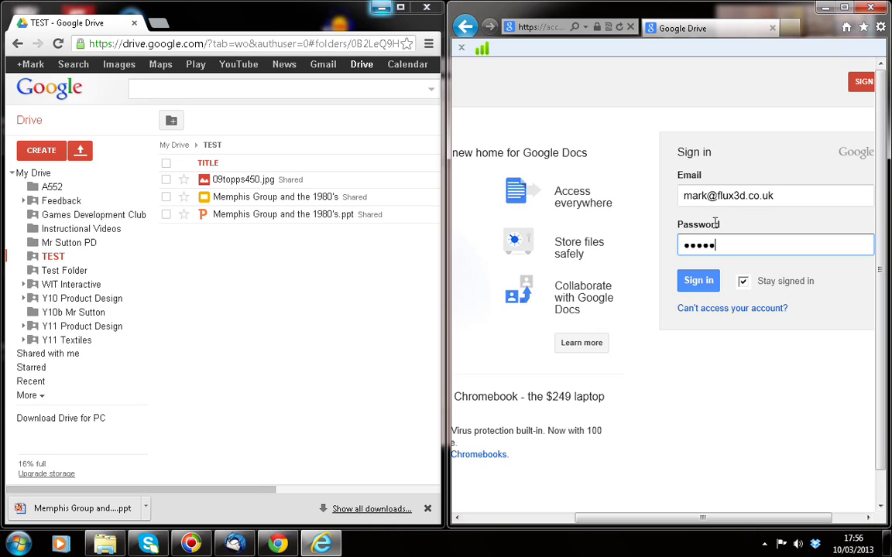
pyautogui.write('•••')
pyautogui.press('Return')
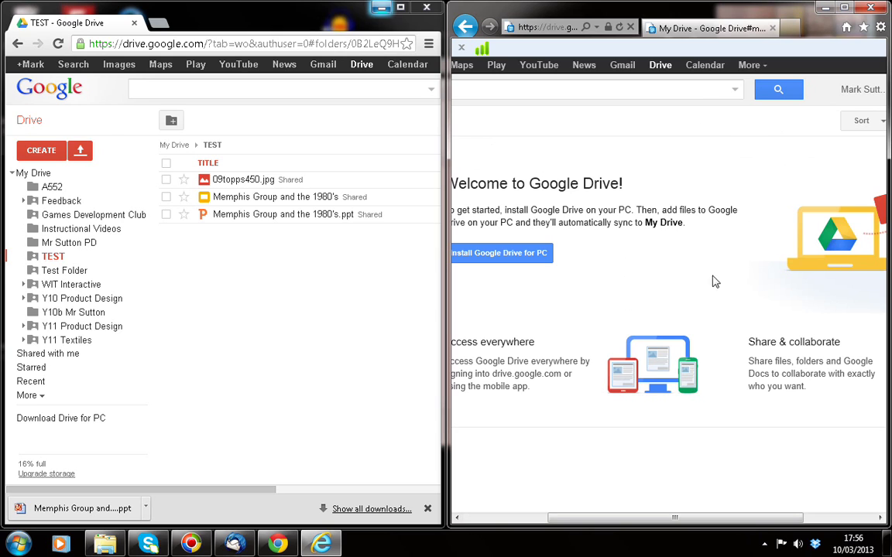
# Step: In the collaborator's Drive, open the TEST folder from Shared with me
pyautogui.moveTo(627, 522); pyautogui.dragTo(459, 441)
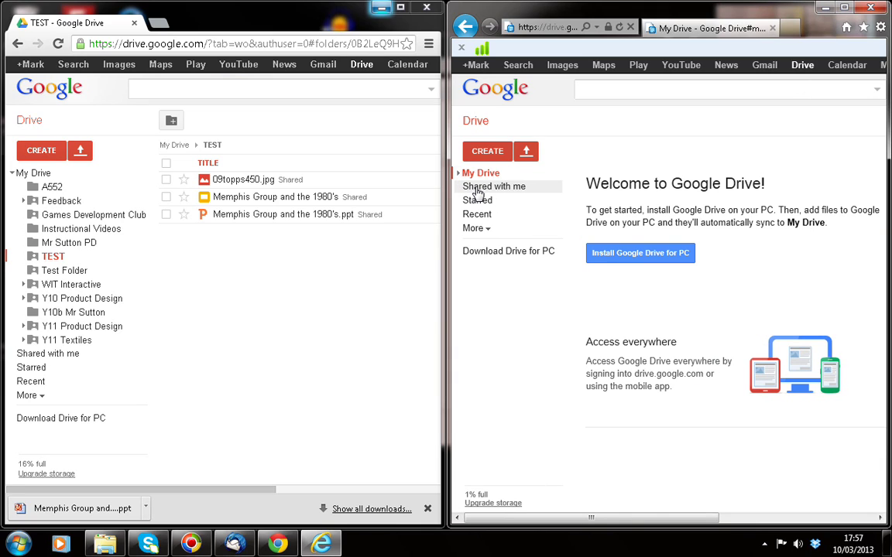
pyautogui.click(477, 188)
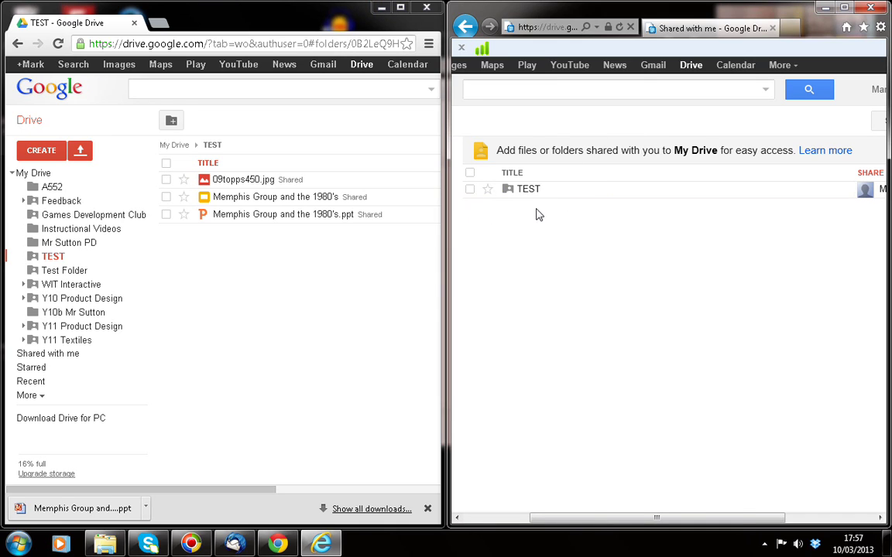
pyautogui.click(518, 191)
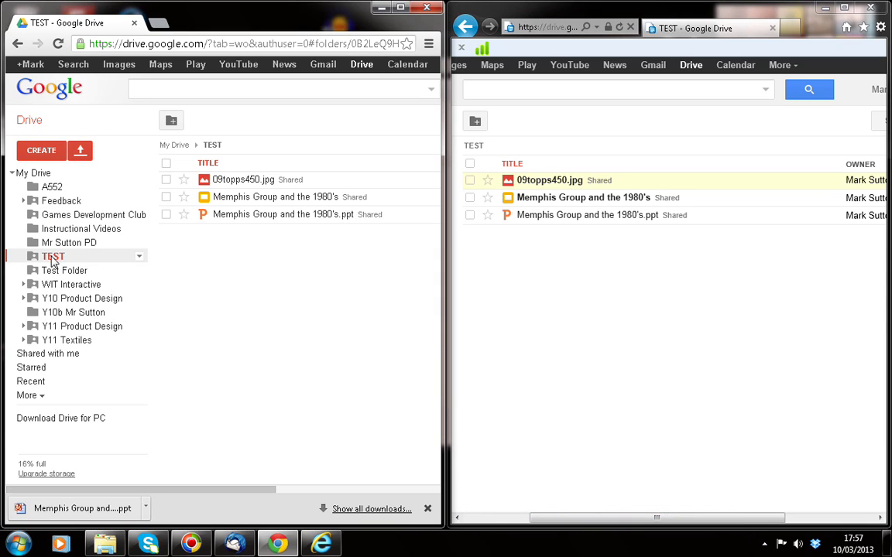
# Step: Create a folder named 'Revision' inside TEST and share it
pyautogui.click(46, 155)
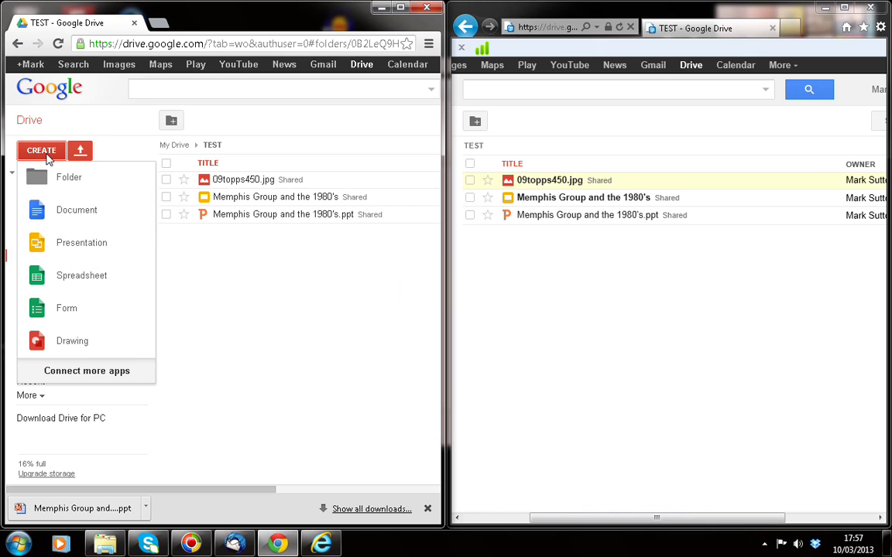
pyautogui.click(58, 178)
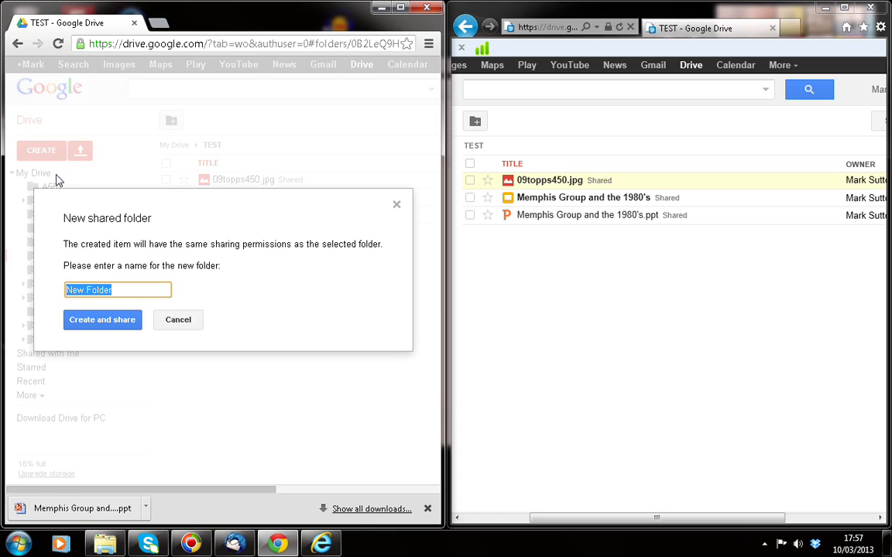
pyautogui.write('Revision')
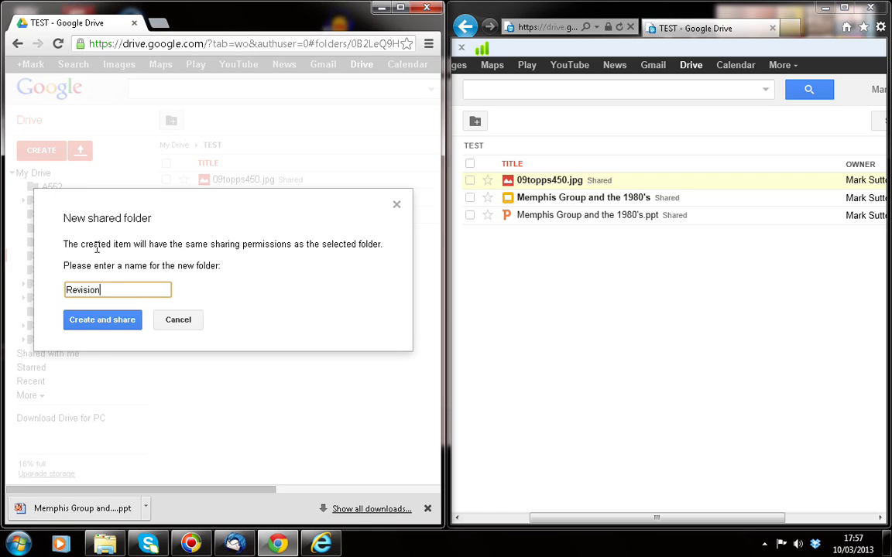
pyautogui.click(110, 324)
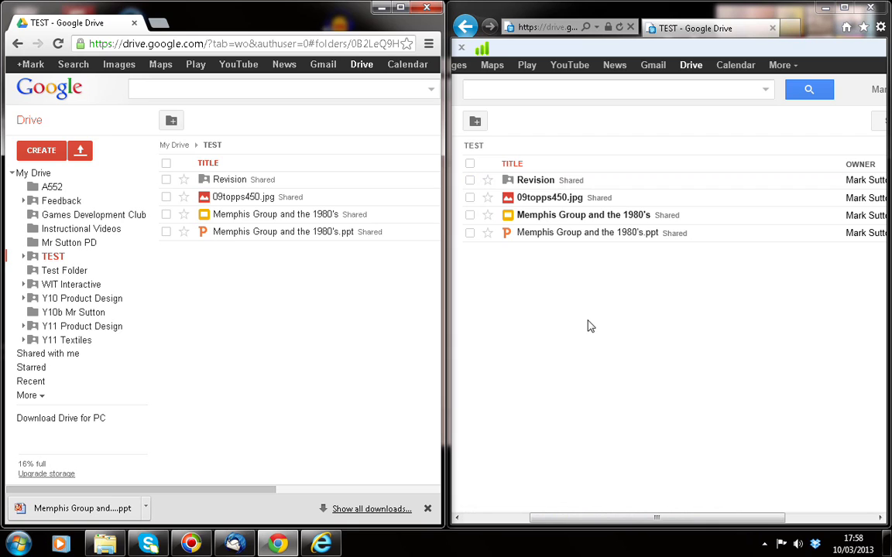
# Step: Open the Revision folder in the Chrome file list and in the IE window's list
pyautogui.moveTo(693, 518); pyautogui.dragTo(597, 519)
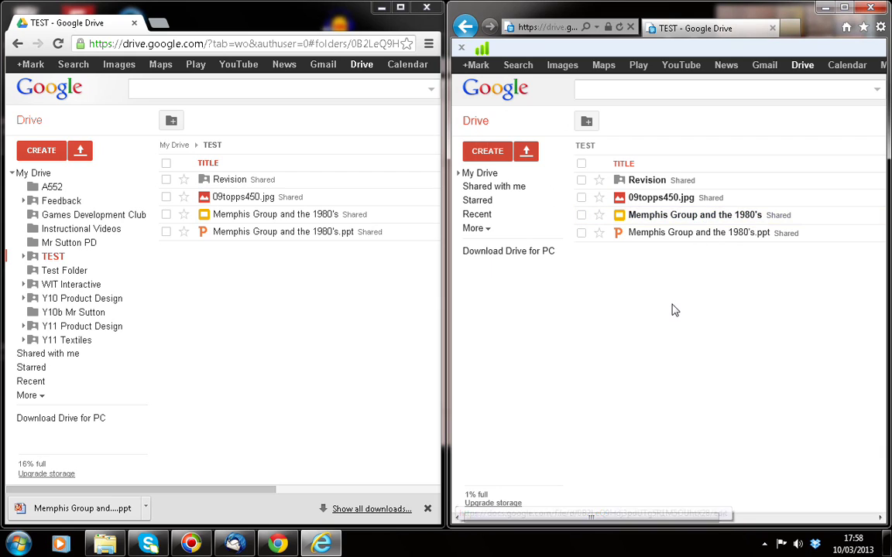
pyautogui.click(229, 181)
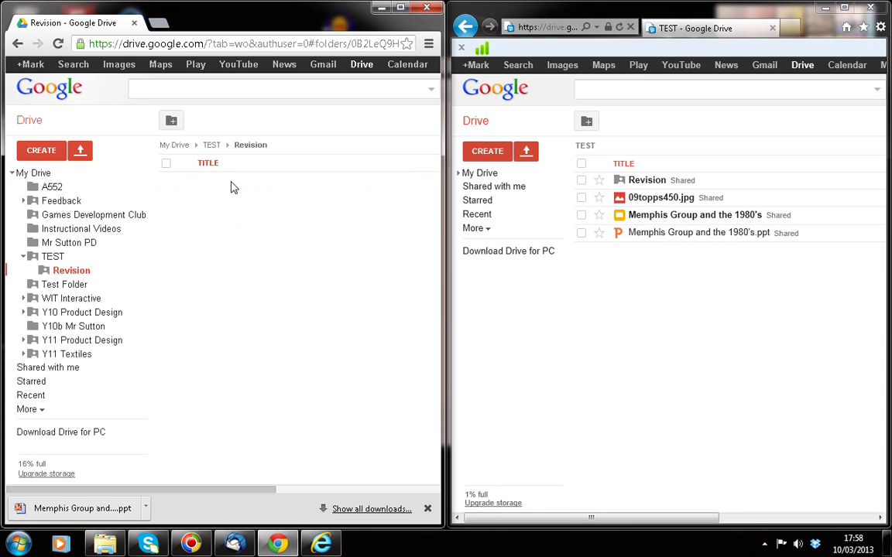
pyautogui.click(656, 182)
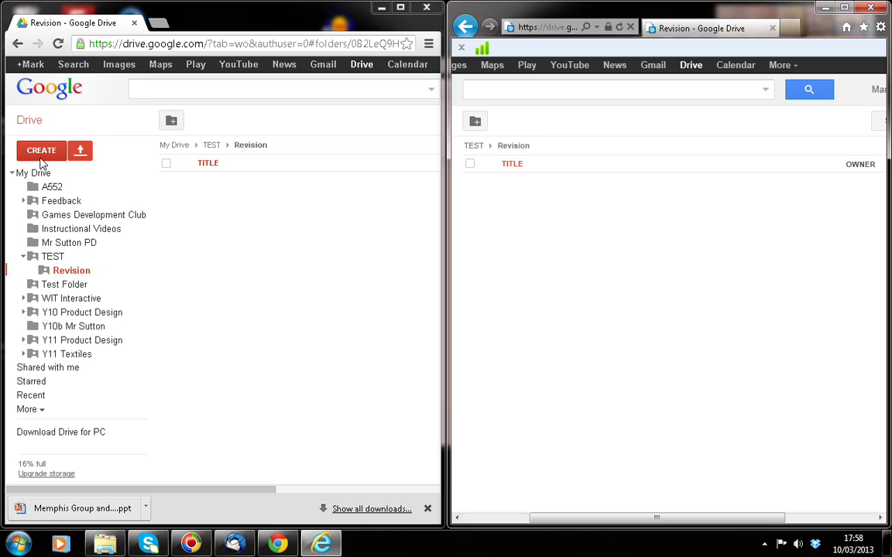
# Step: Create a shared presentation in Revision and apply the Simple Dark theme
pyautogui.click(47, 152)
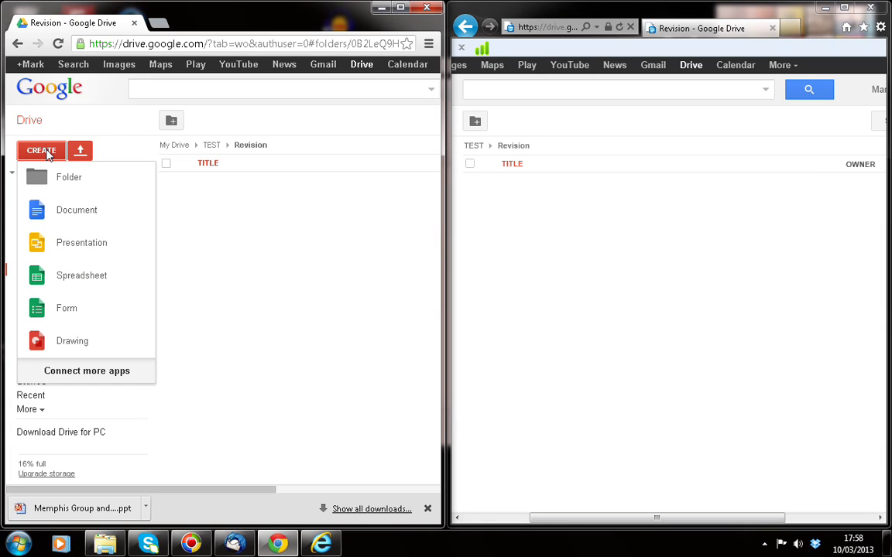
pyautogui.click(83, 244)
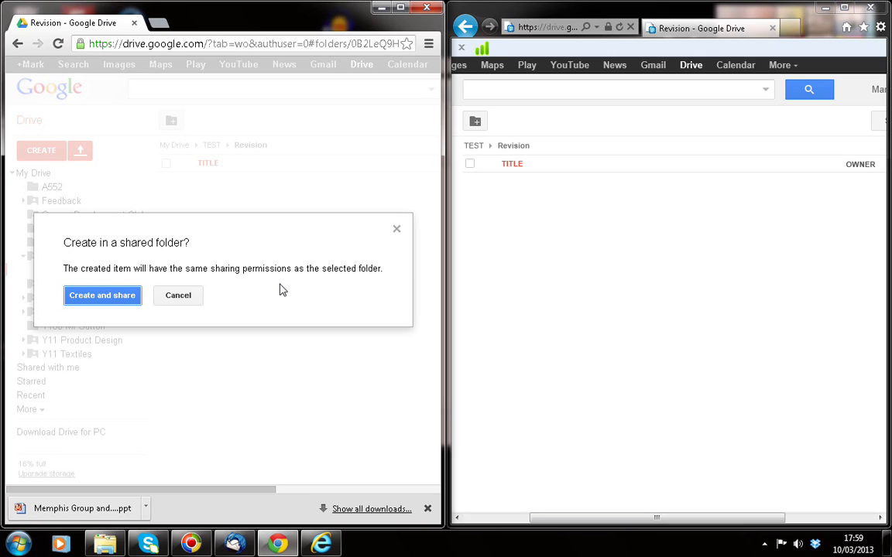
pyautogui.click(101, 295)
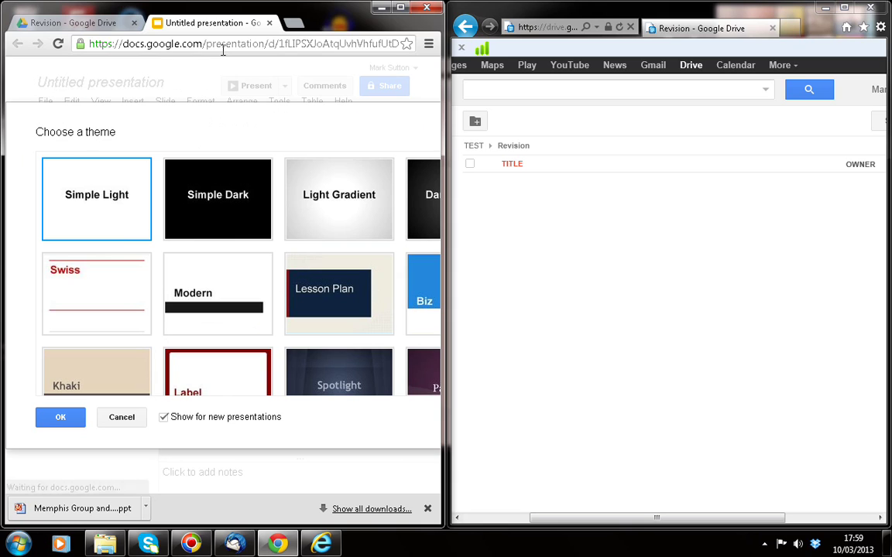
pyautogui.click(172, 213)
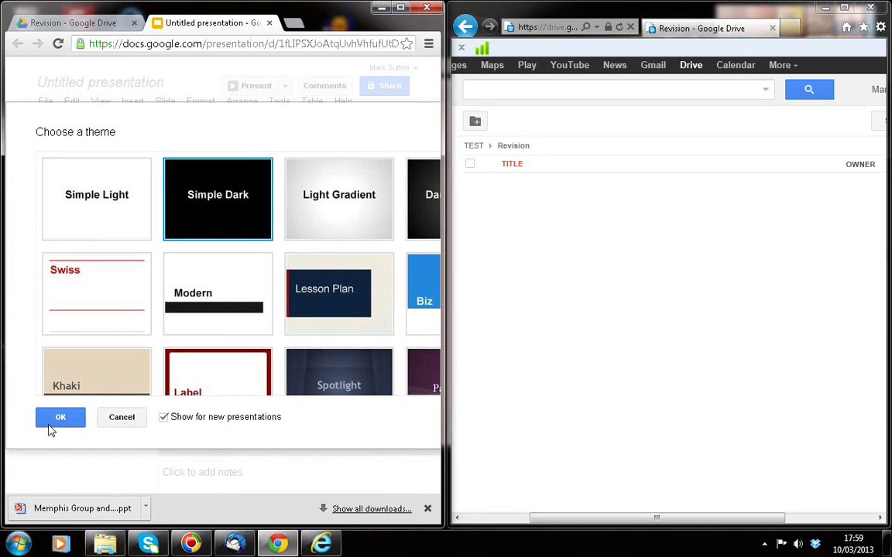
pyautogui.click(56, 422)
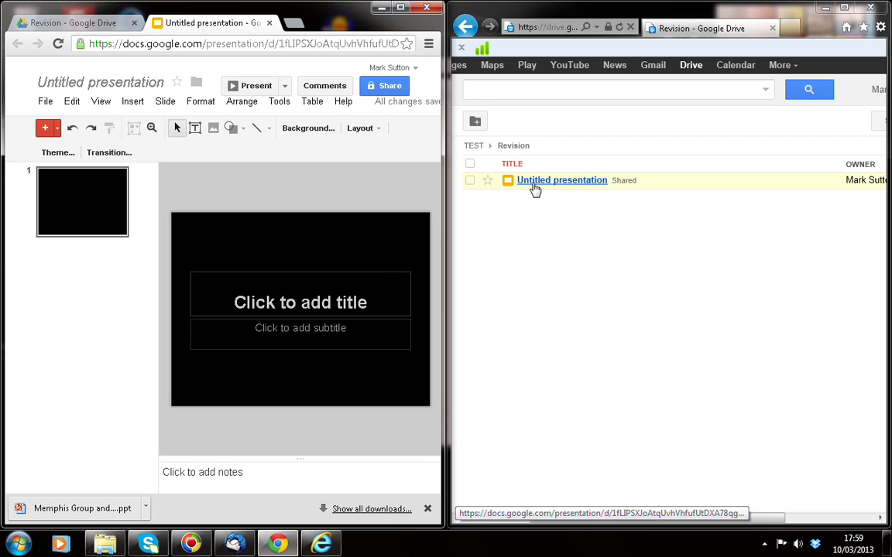
# Step: Title the first slide 'The Memphis Group' with subtitle 'Some revision help...'
pyautogui.click(248, 301)
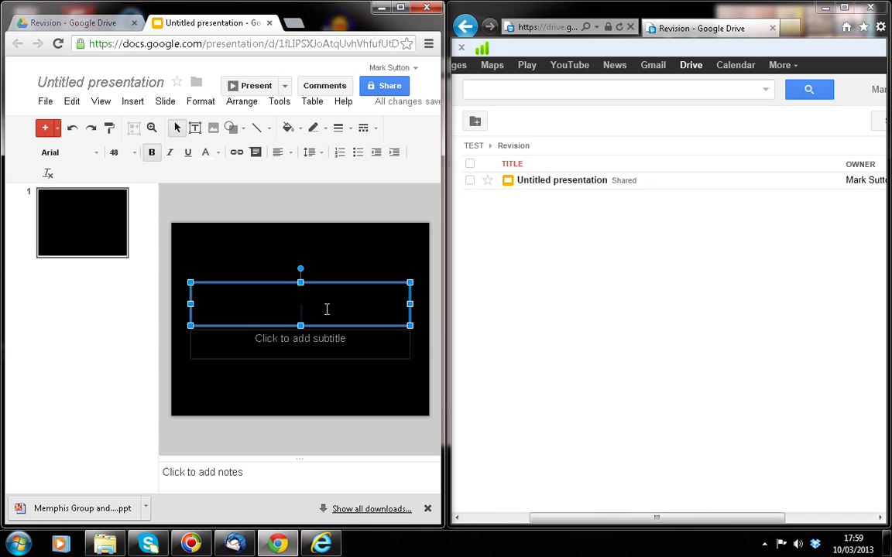
pyautogui.write('The ')
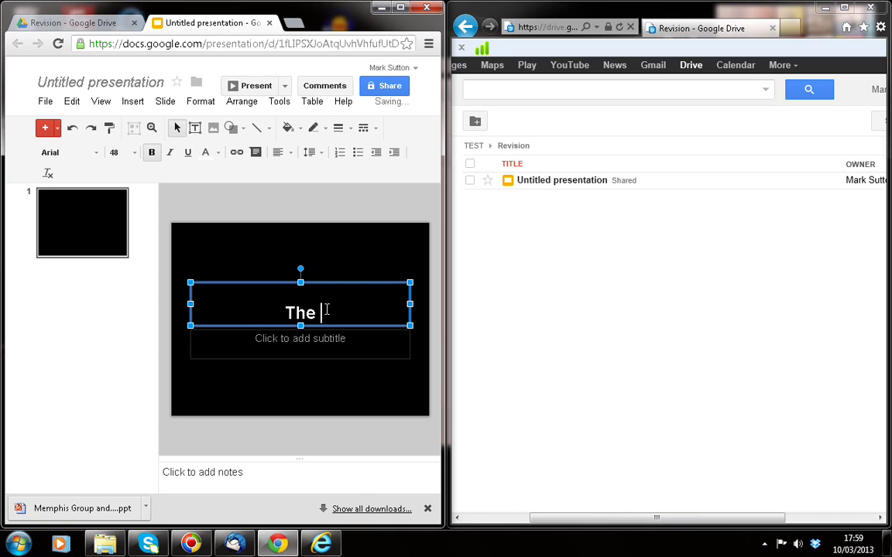
pyautogui.write('Memph')
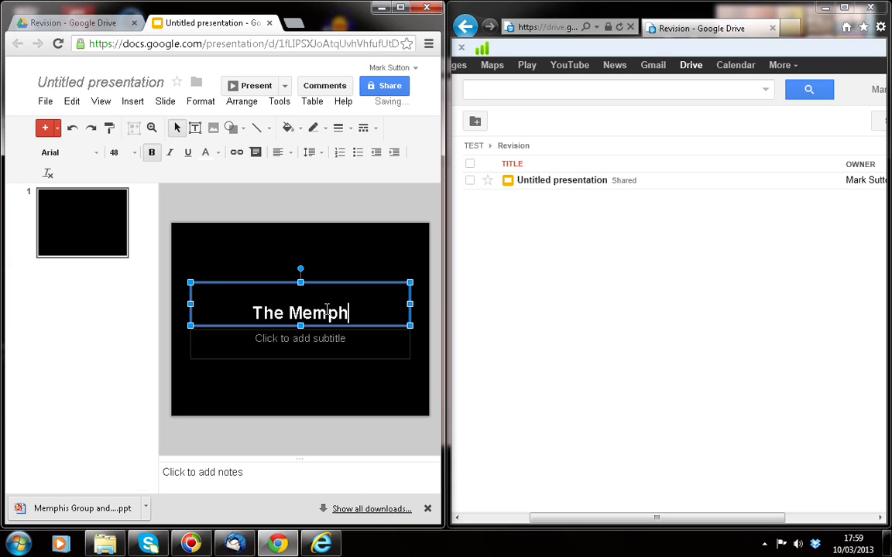
pyautogui.write('is G')
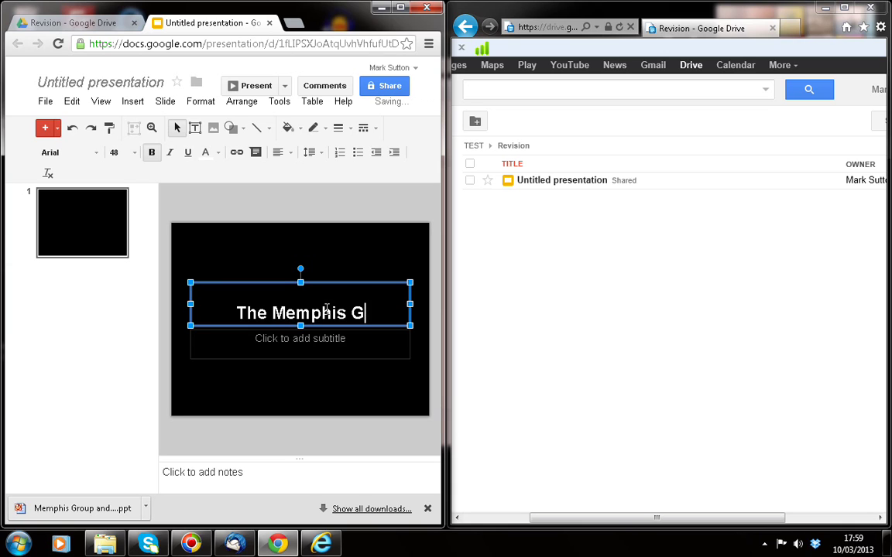
pyautogui.write('roup')
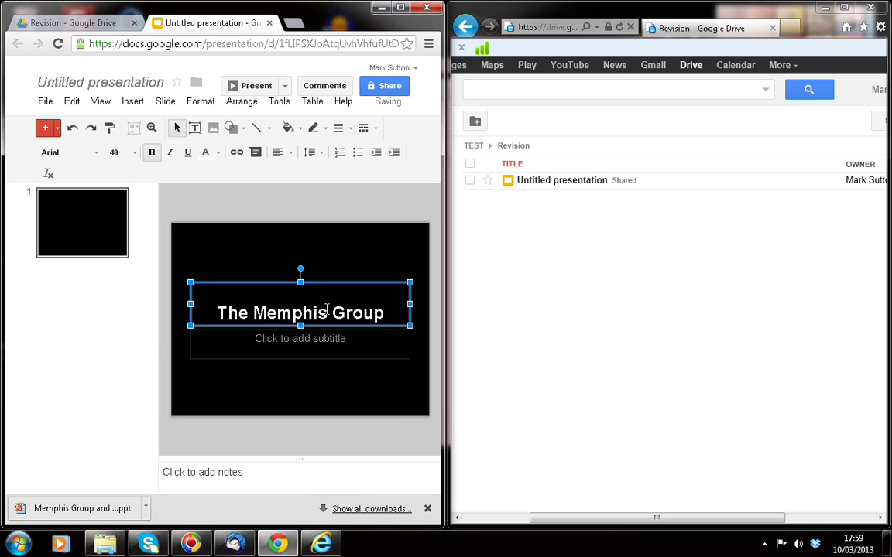
pyautogui.click(300, 337)
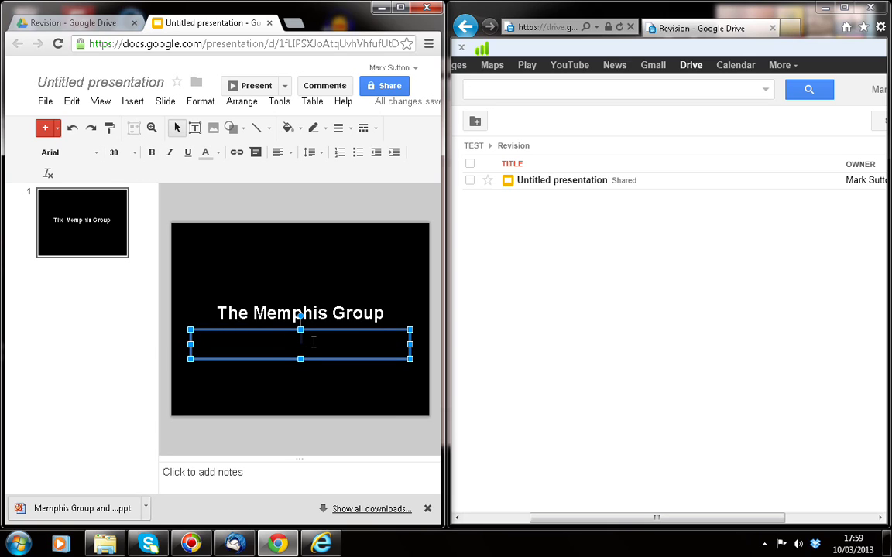
pyautogui.write('Some')
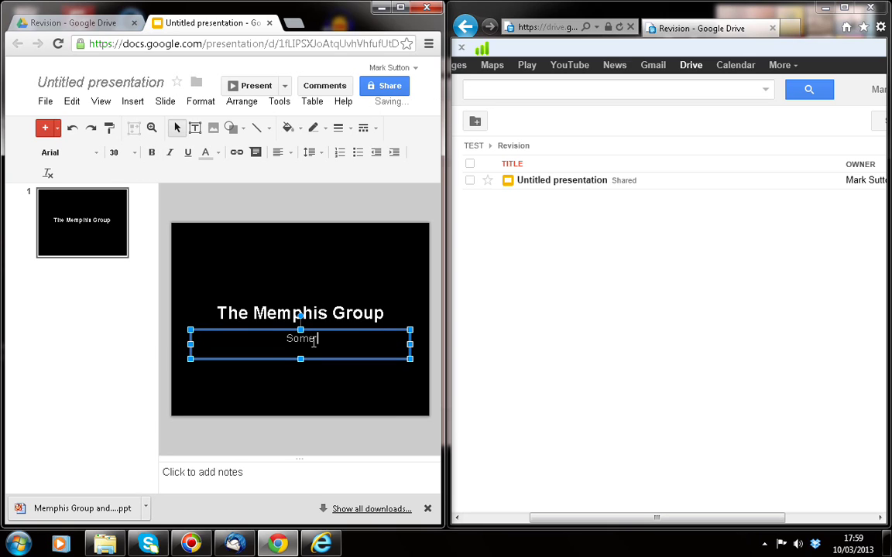
pyautogui.write(' revisi')
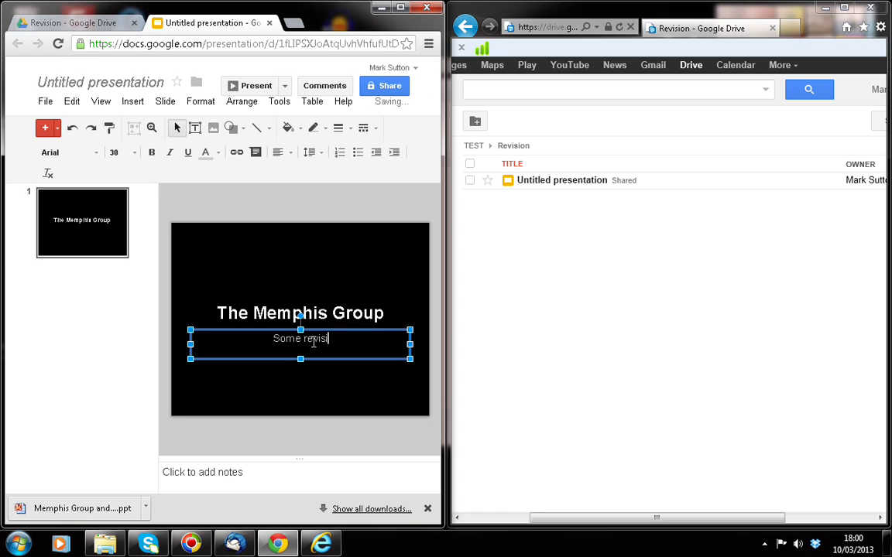
pyautogui.write('on help')
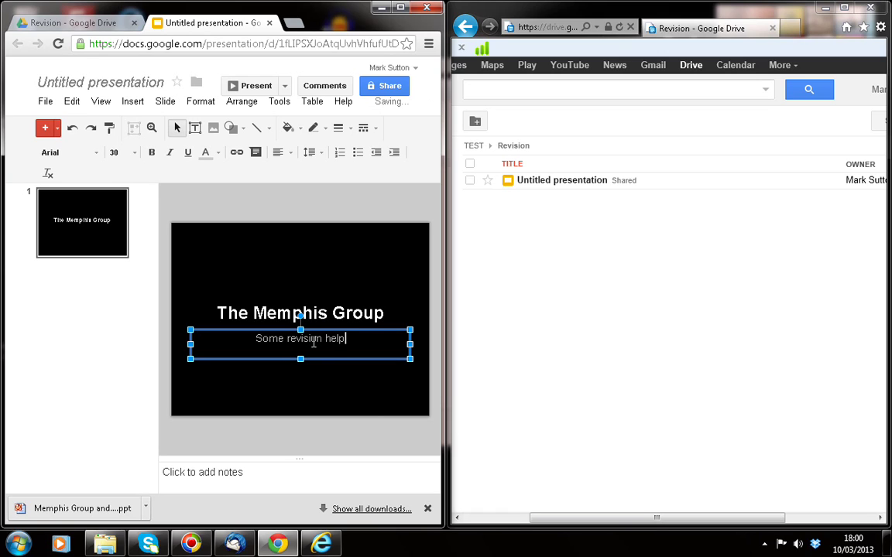
pyautogui.write('...')
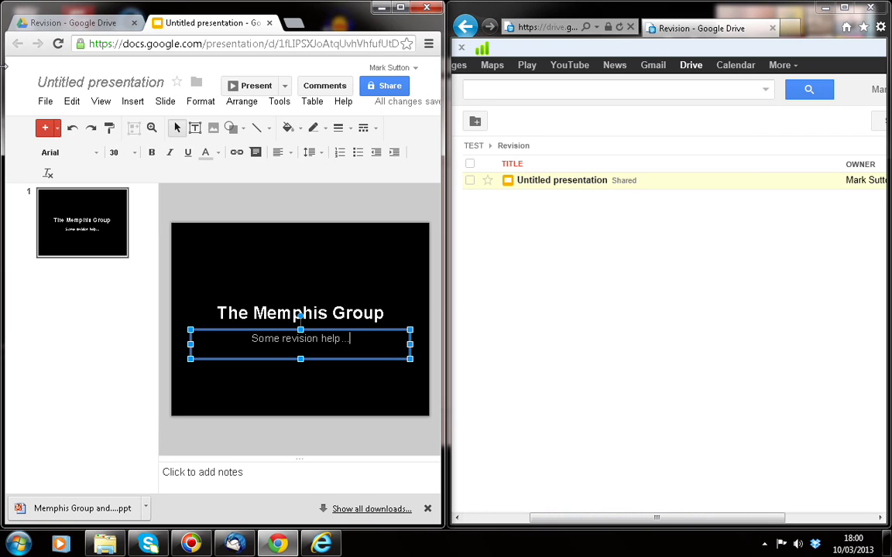
pyautogui.click(45, 102)
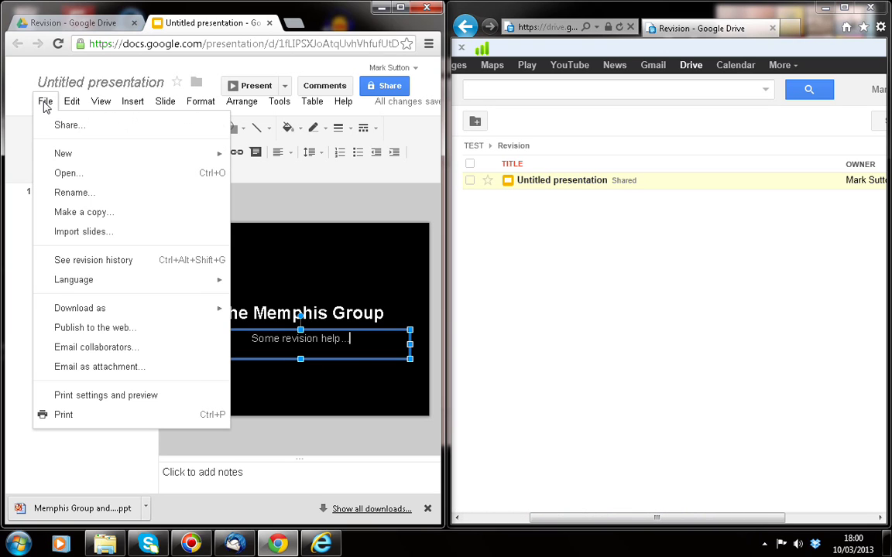
# Step: Use File > Rename to name the presentation 'Revision Help - Memphis Group'
pyautogui.click(76, 193)
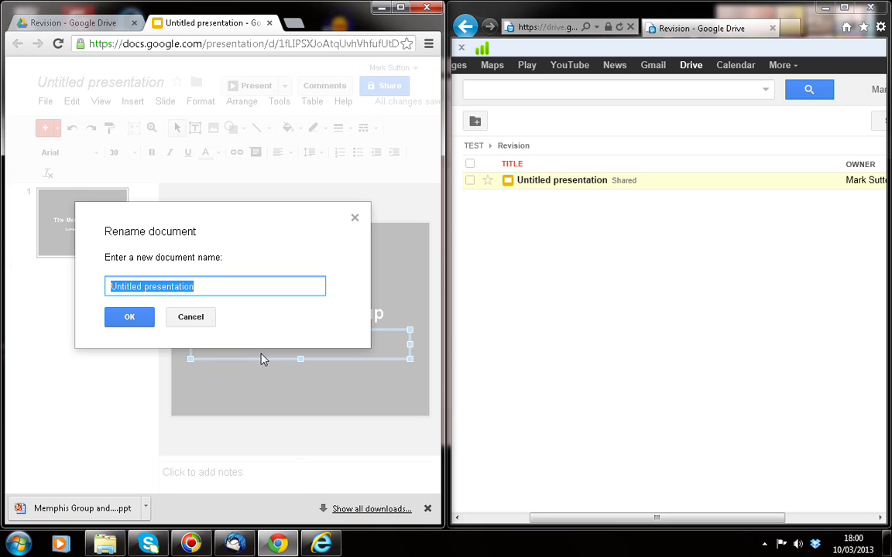
pyautogui.write('Revisio')
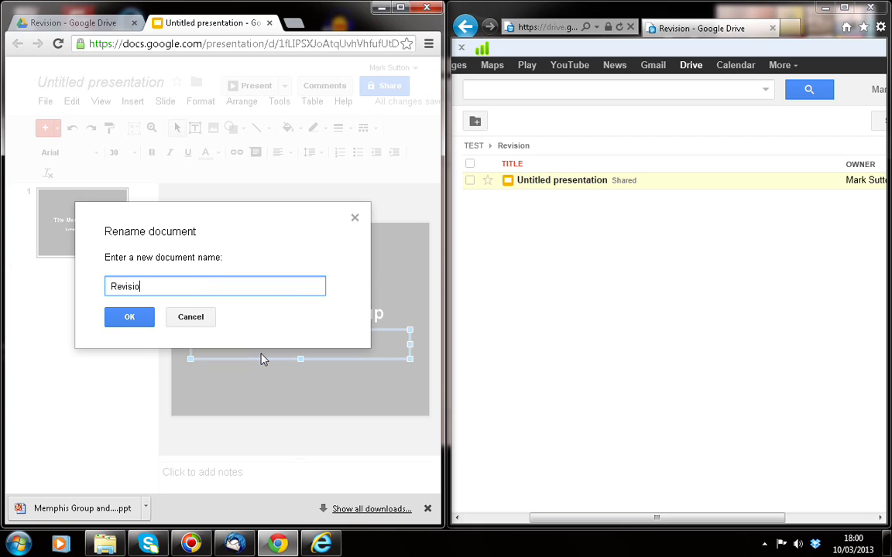
pyautogui.write('n Help')
pyautogui.press('BackSpace')
pyautogui.write('- Memphis Group')
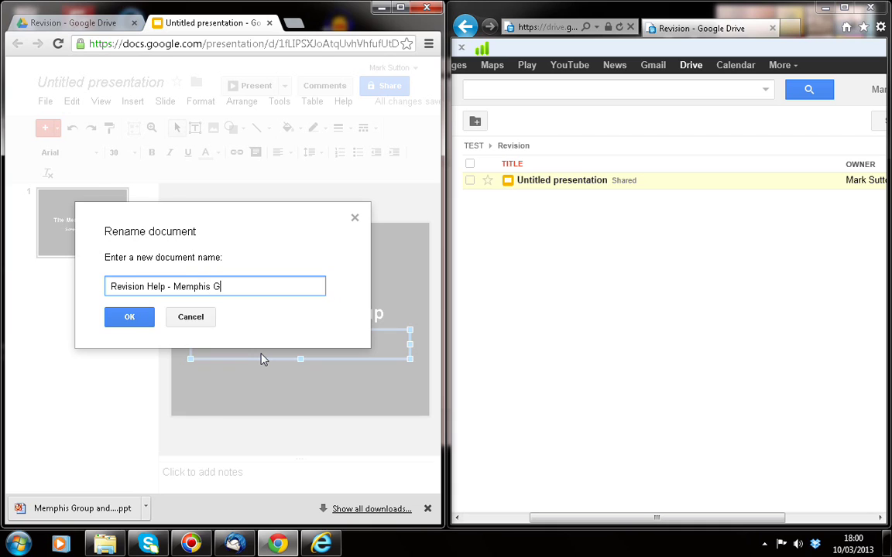
pyautogui.click(129, 316)
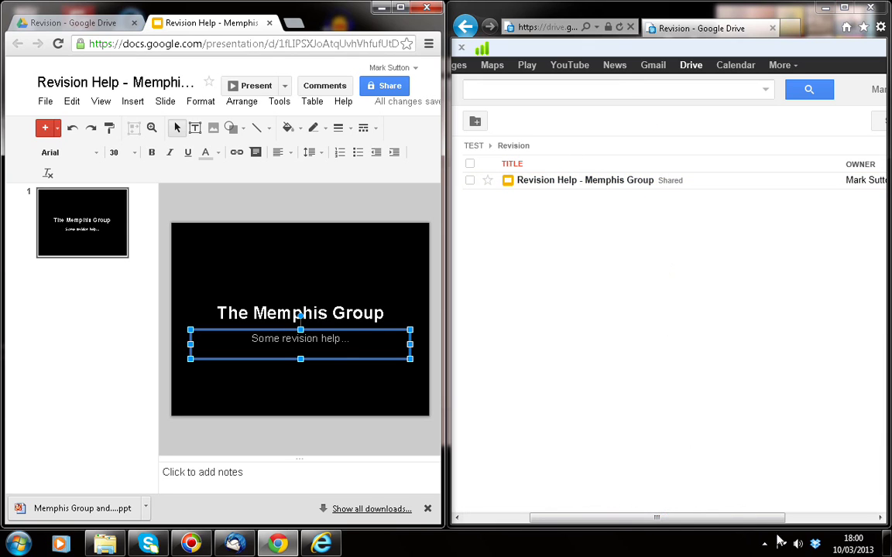
# Step: In the collaborator's Drive, return to the TEST folder via Shared with me
pyautogui.moveTo(768, 517); pyautogui.dragTo(701, 519)
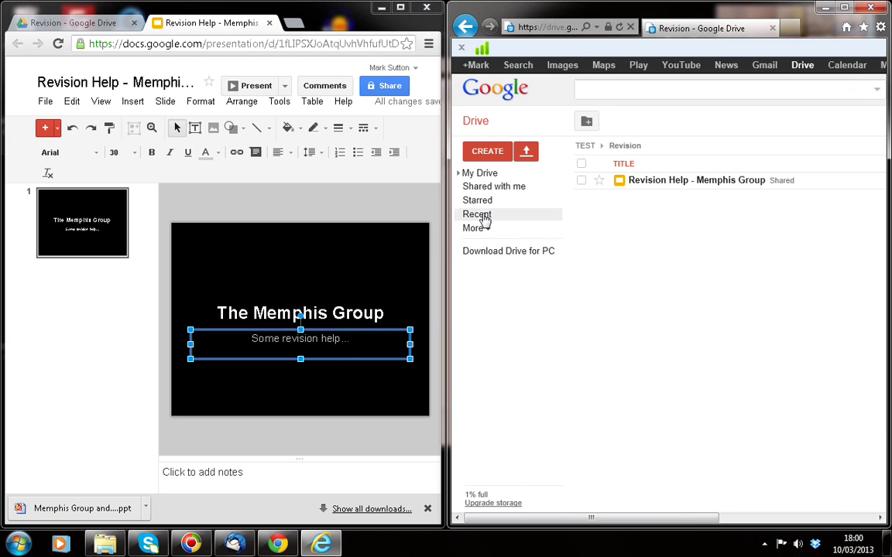
pyautogui.click(469, 187)
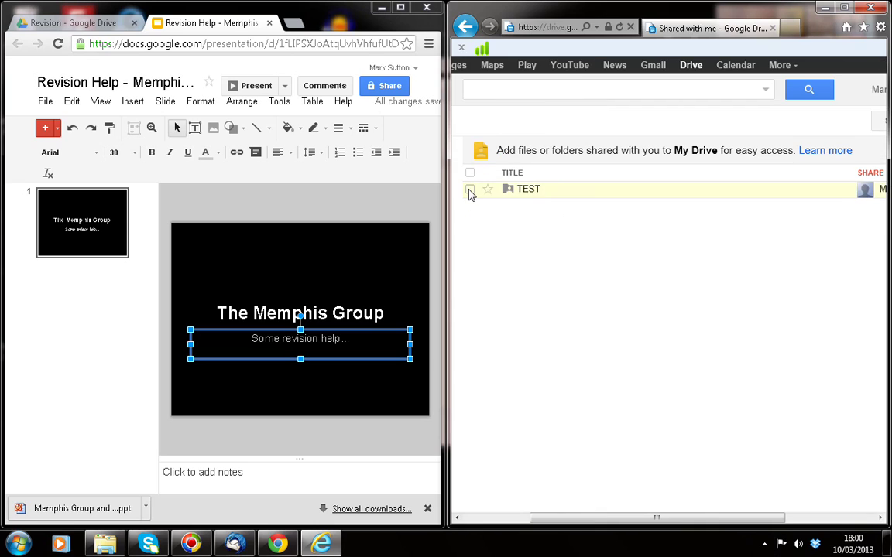
pyautogui.click(536, 191)
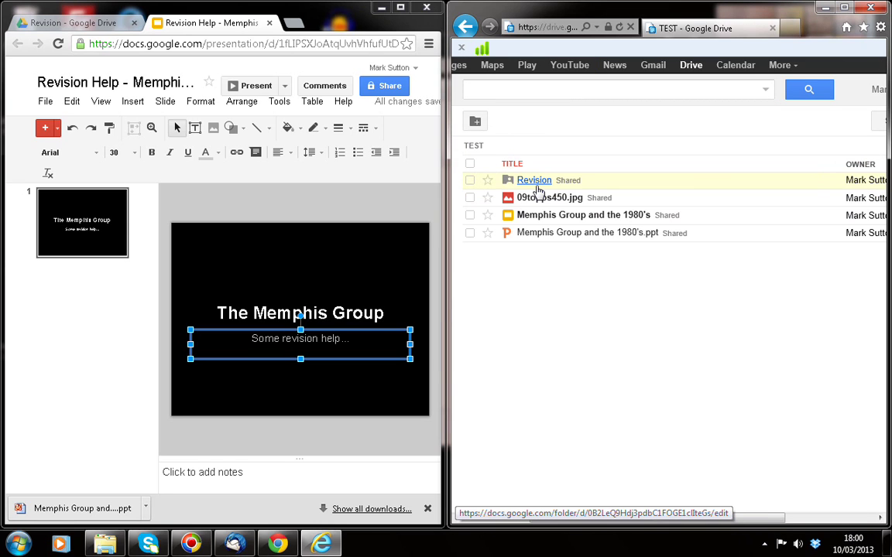